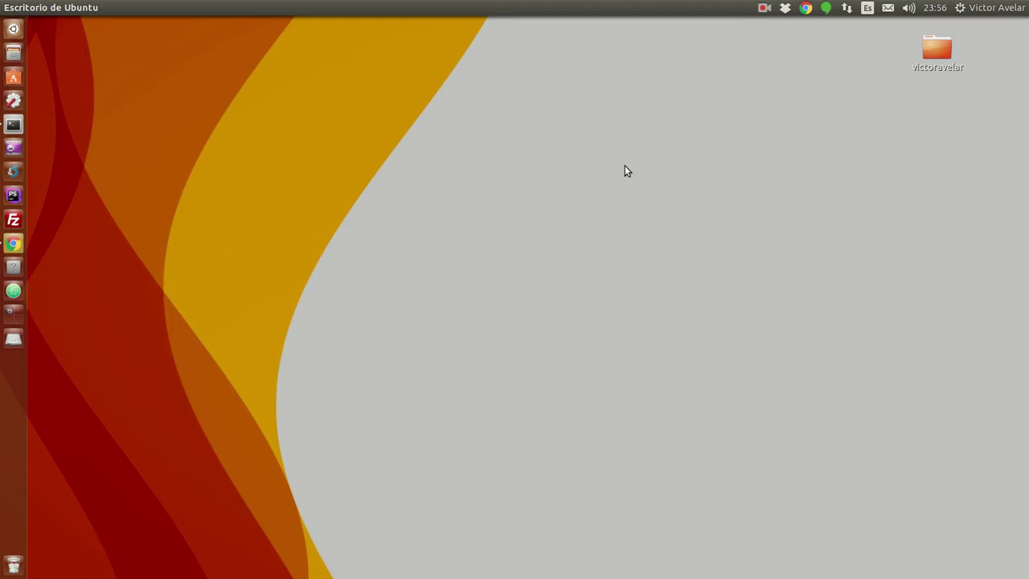
Open a terminal, run composer to review its version, options and available commands, and clear the screen
key(ctrl+alt+t)
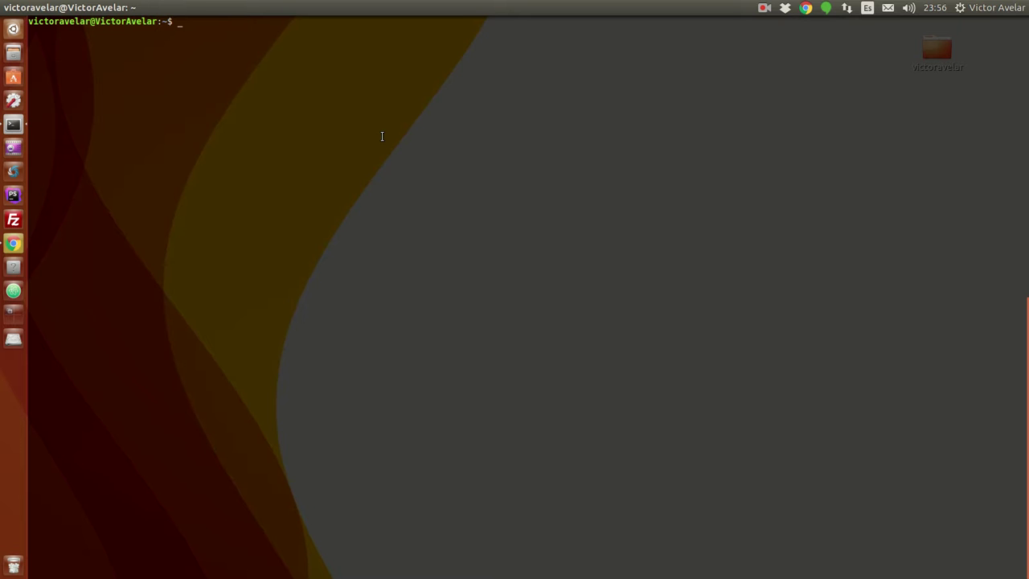
text(composer)
key(Return)
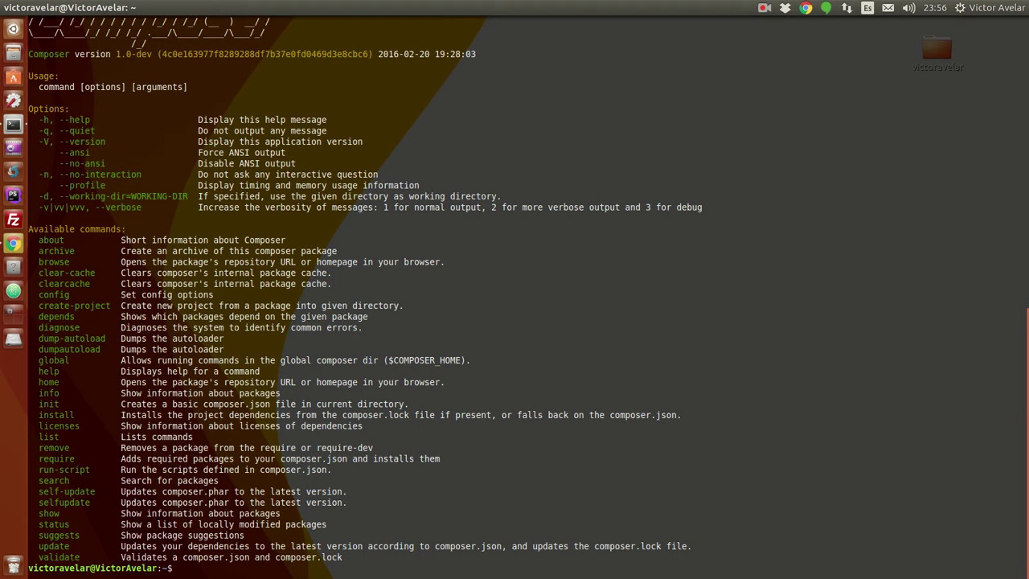
scroll(514, 289, up, 6)
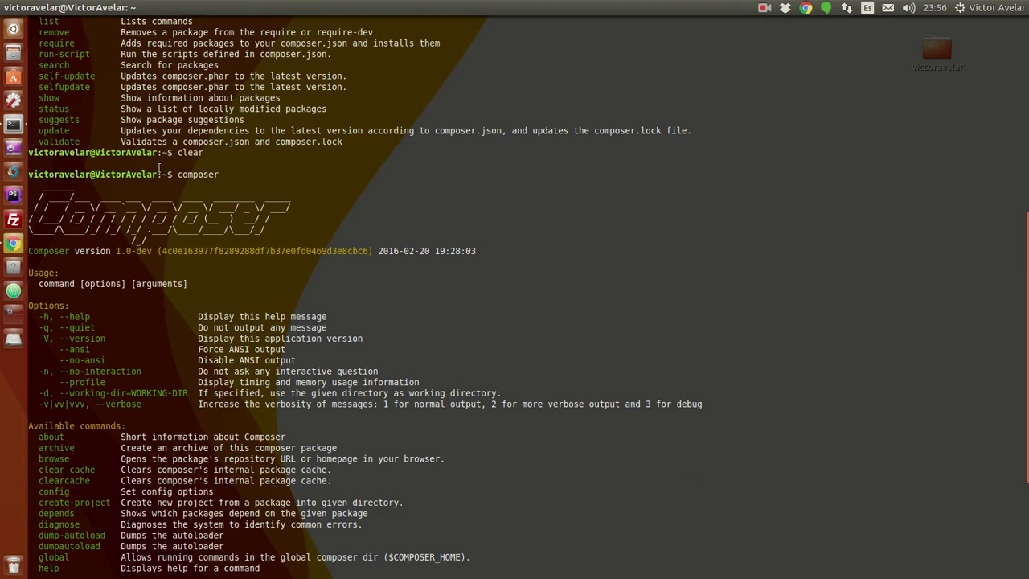
scroll(181, 113, down, 4)
scroll(181, 112, up, 2)
scroll(181, 112, down, 2)
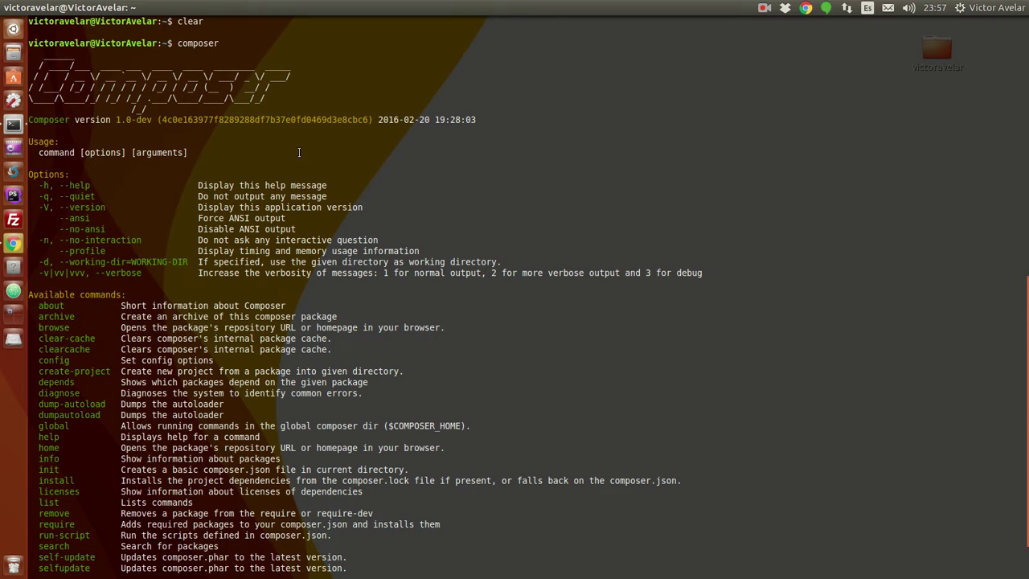
scroll(299, 152, down, 2)
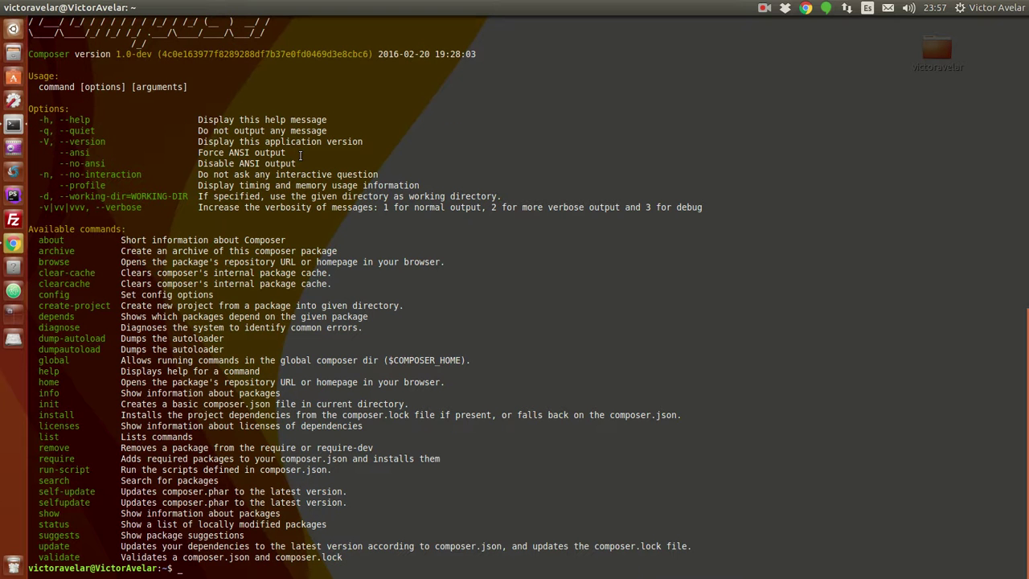
text(clear)
key(Return)
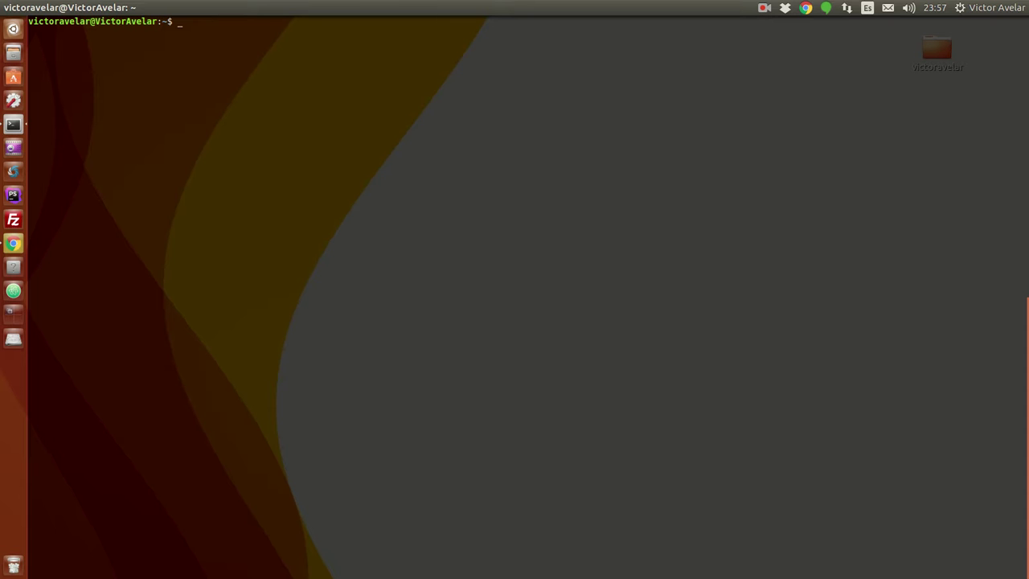
text(composer create-project laravel/laravel)
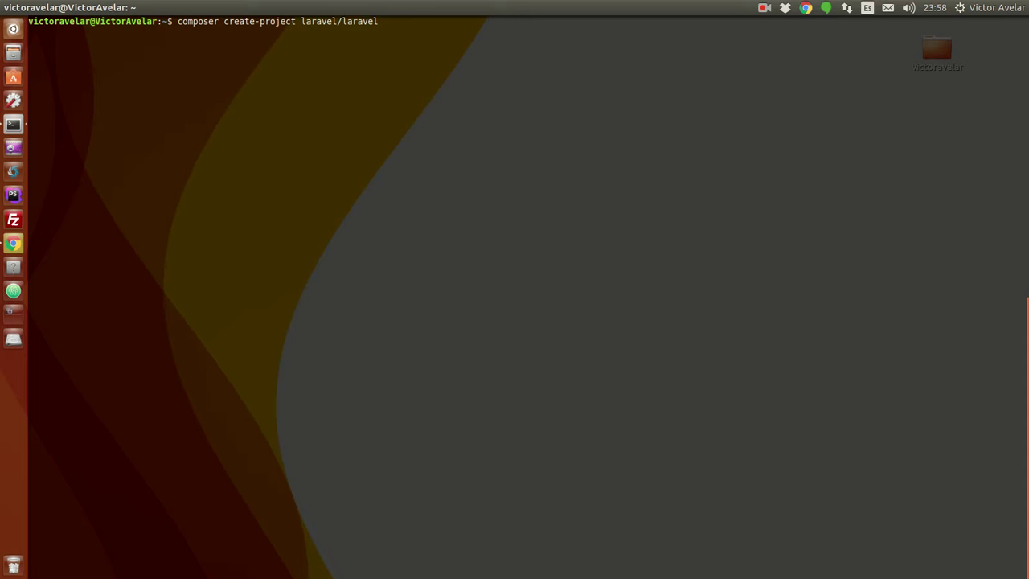
text(quickstart)
key(ctrl+c)
text(clear)
key(Return)
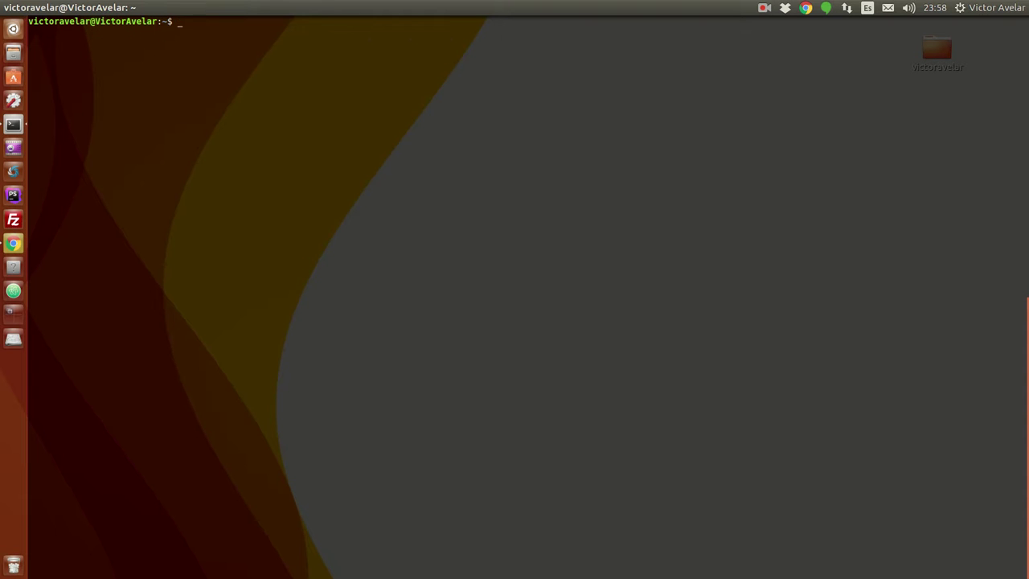
List the home folder's contents in long format, clear the screen and change into the Youtube directory
text(ls -l)
key(Return)
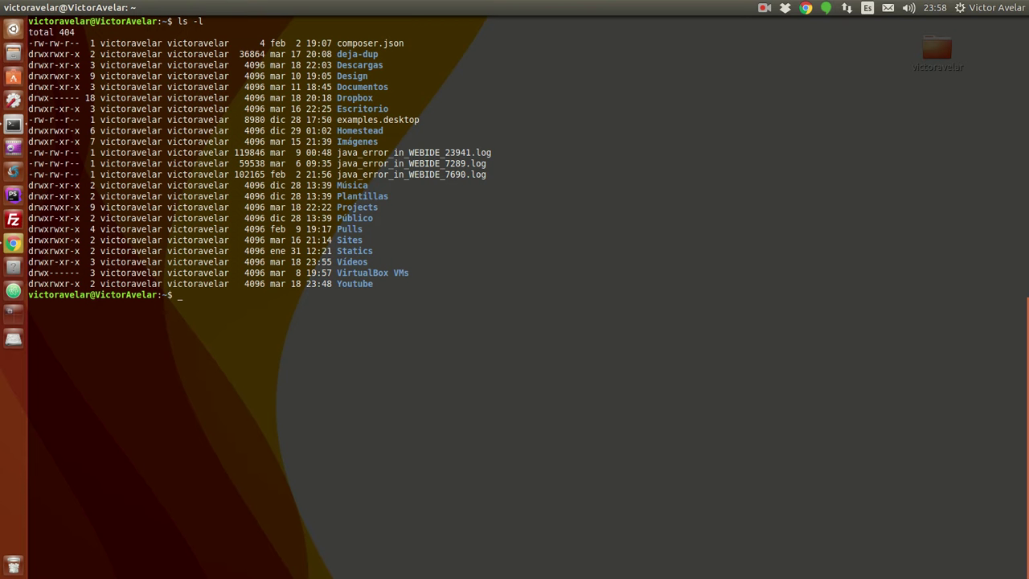
text(clear)
key(Return)
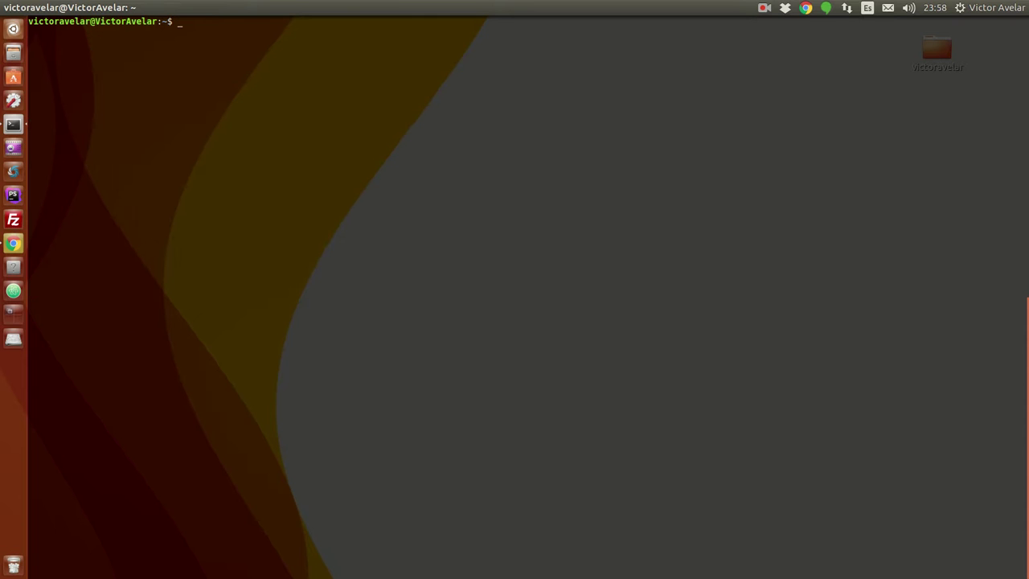
text(cd Youtube/)
key(Return)
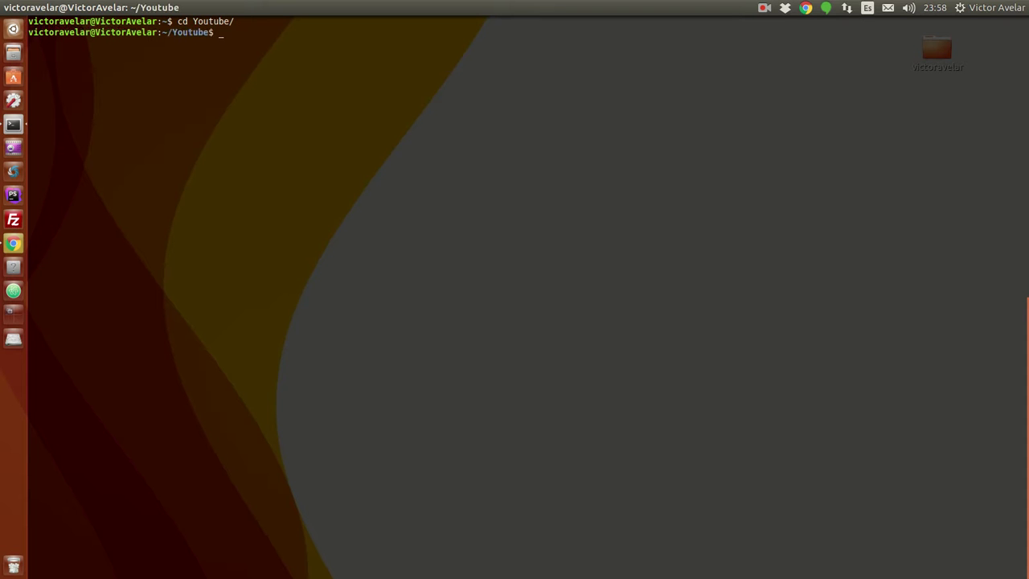
Create a Laravel project named quickstart with composer create-project laravel/laravel quickstart
text(composer create-project laravel/)
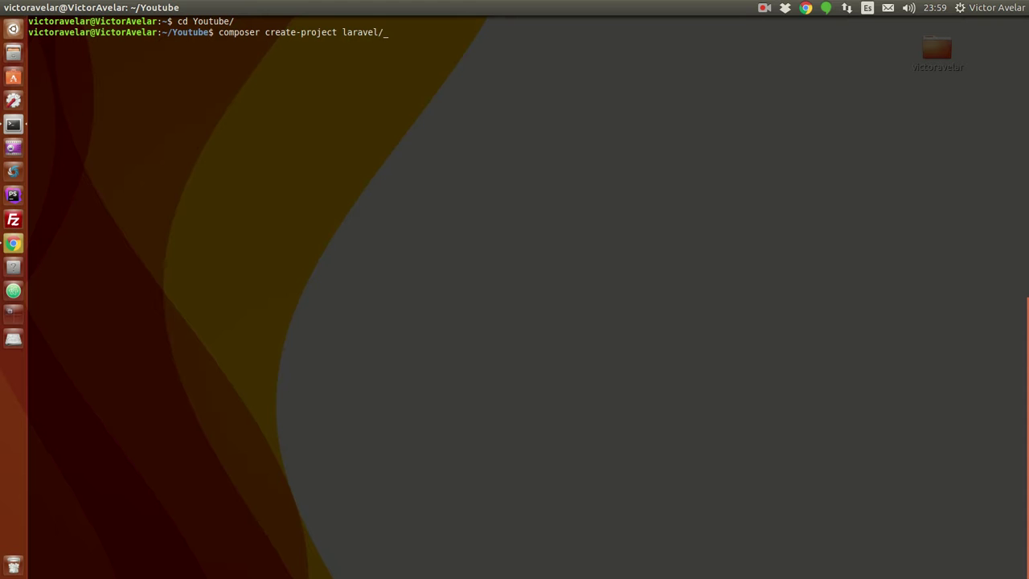
text(laravel quickstart)
key(Return)
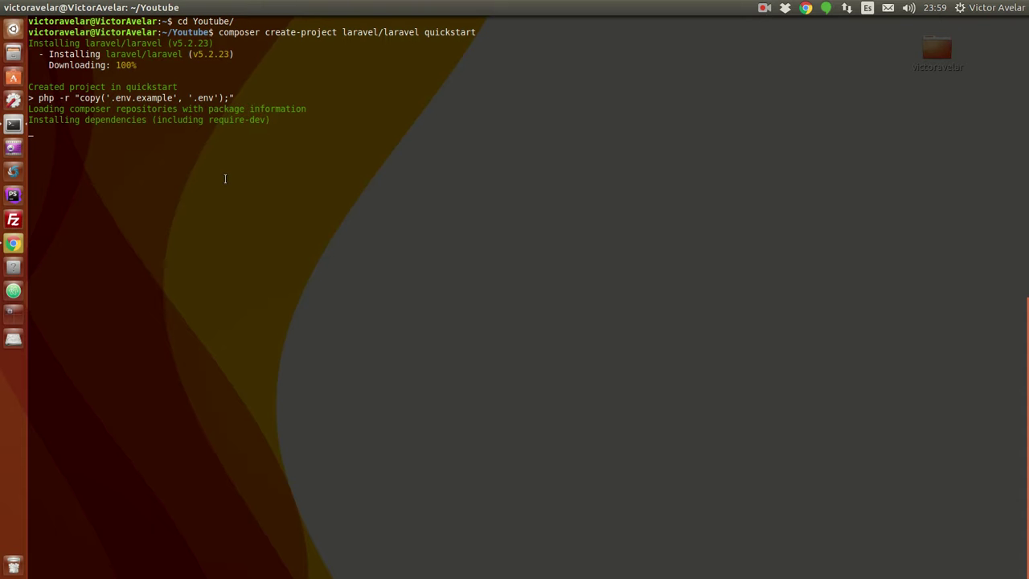
click(763, 8)
click(803, 38)
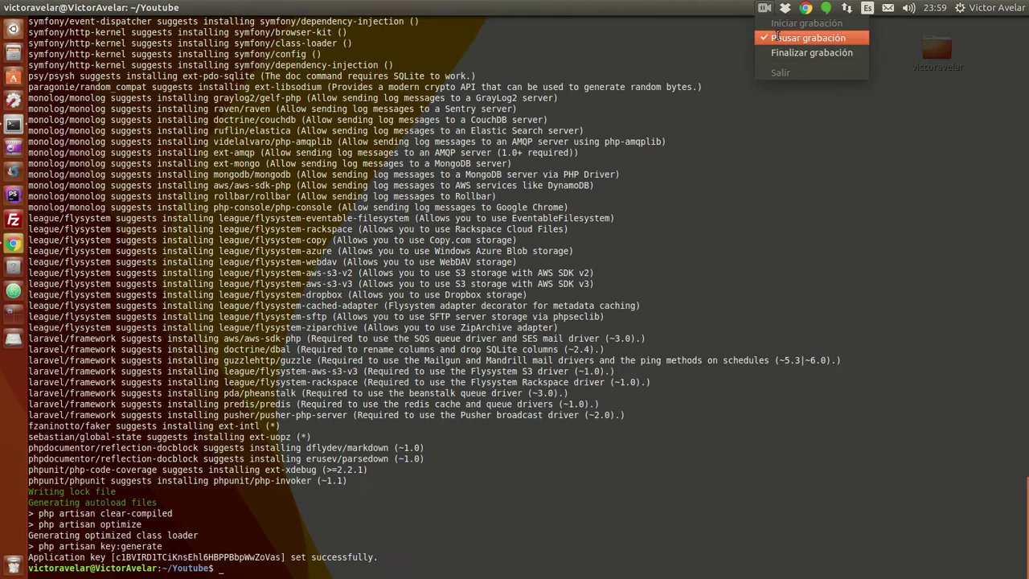
click(777, 38)
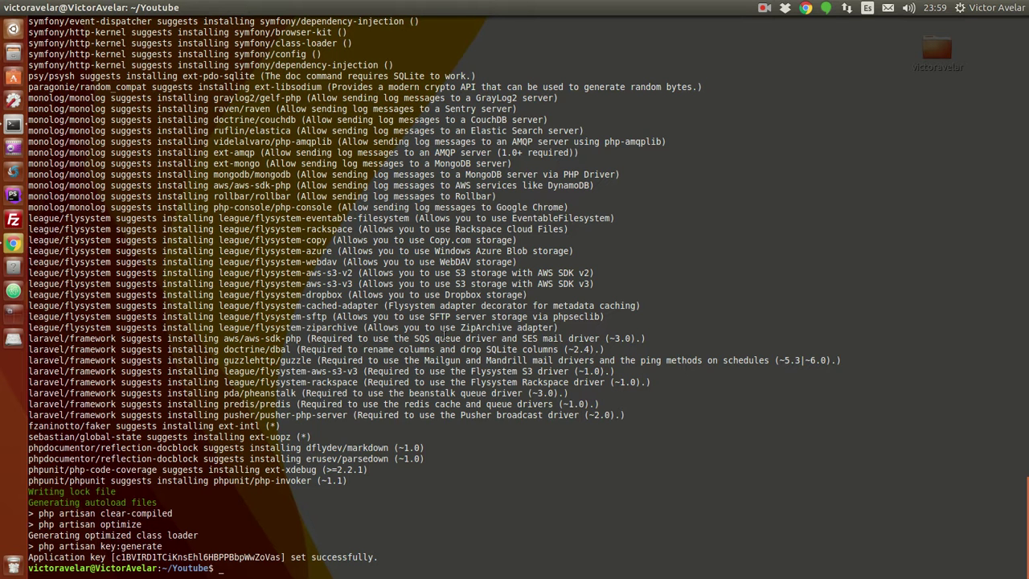
Look through the Composer installation output for the dependencies downloaded into the new project
scroll(444, 335, up, 10)
scroll(443, 334, up, 15)
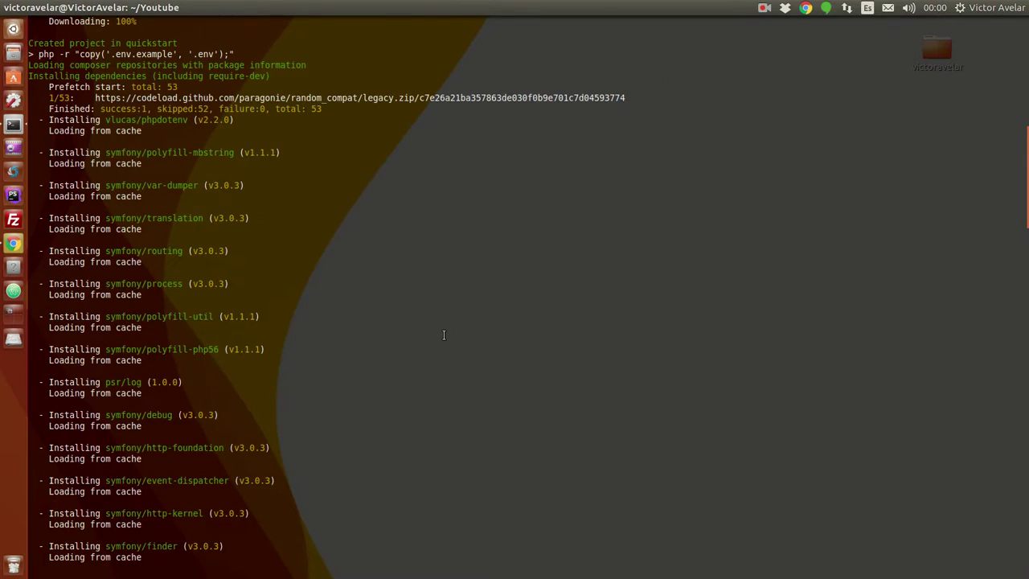
scroll(443, 334, down, 15)
scroll(443, 335, down, 20)
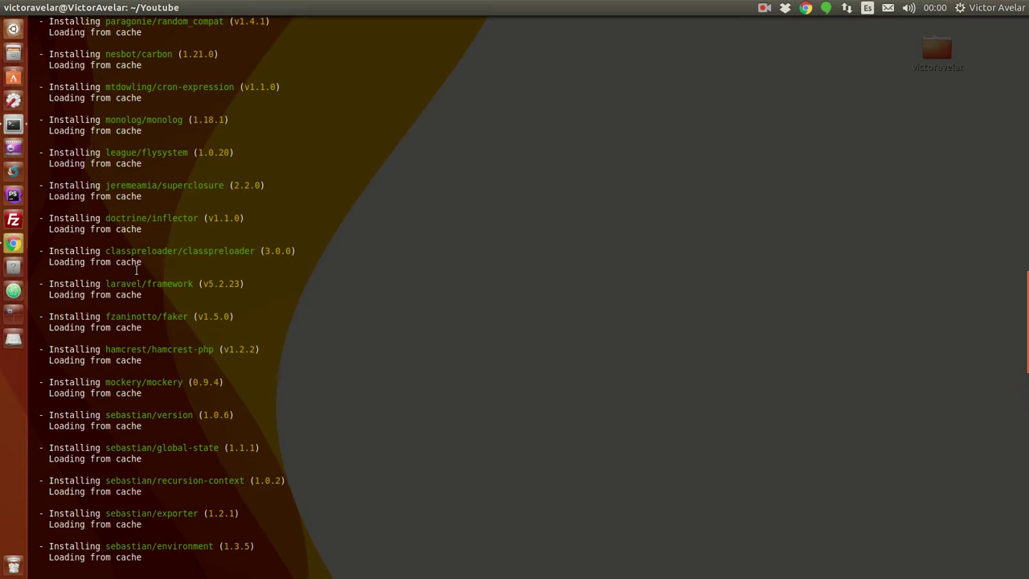
scroll(148, 269, down, 8)
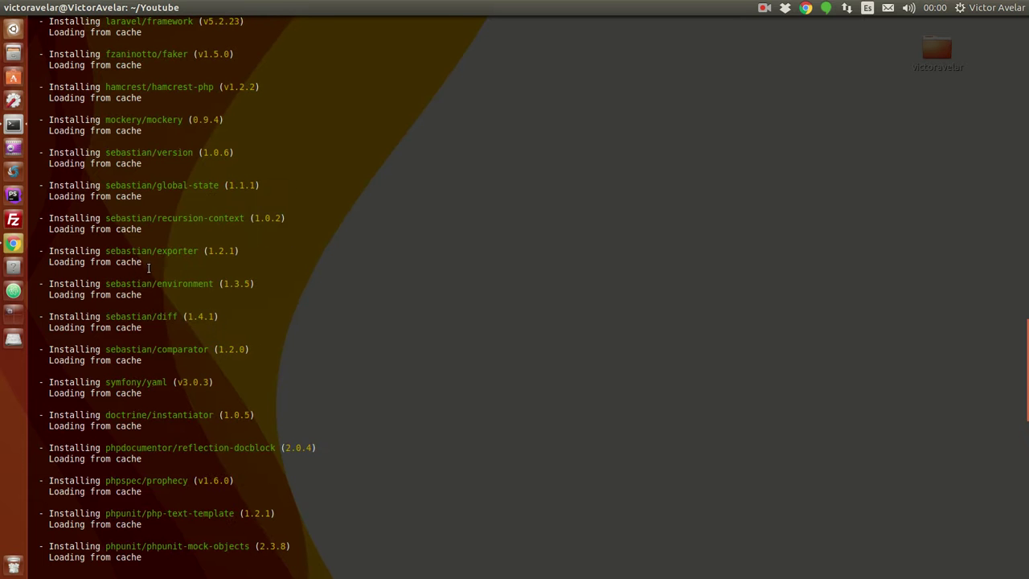
scroll(148, 269, down, 6)
drag(49, 262, 167, 261)
click(166, 261)
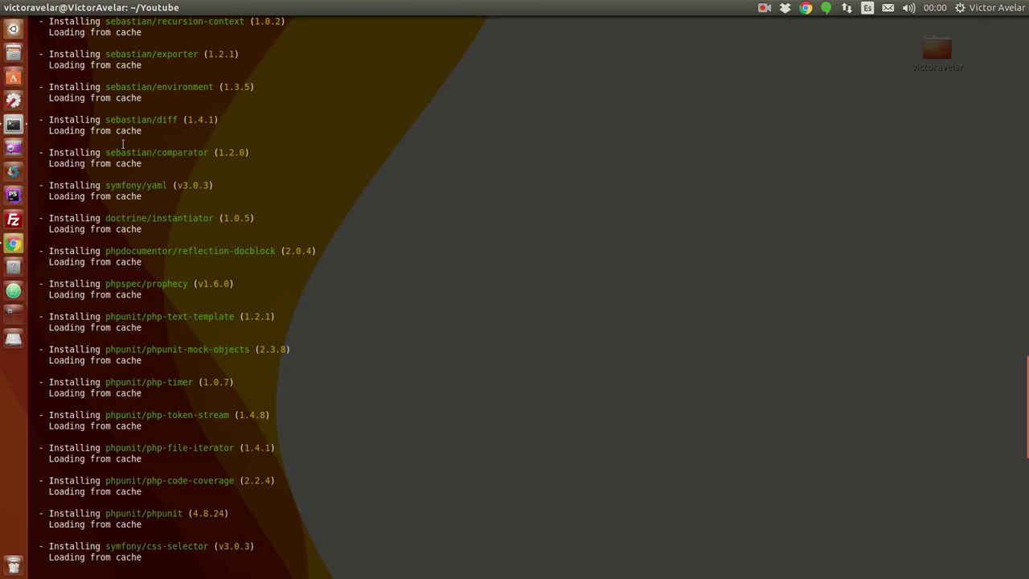
scroll(146, 217, up, 12)
scroll(145, 218, up, 16)
scroll(142, 225, down, 20)
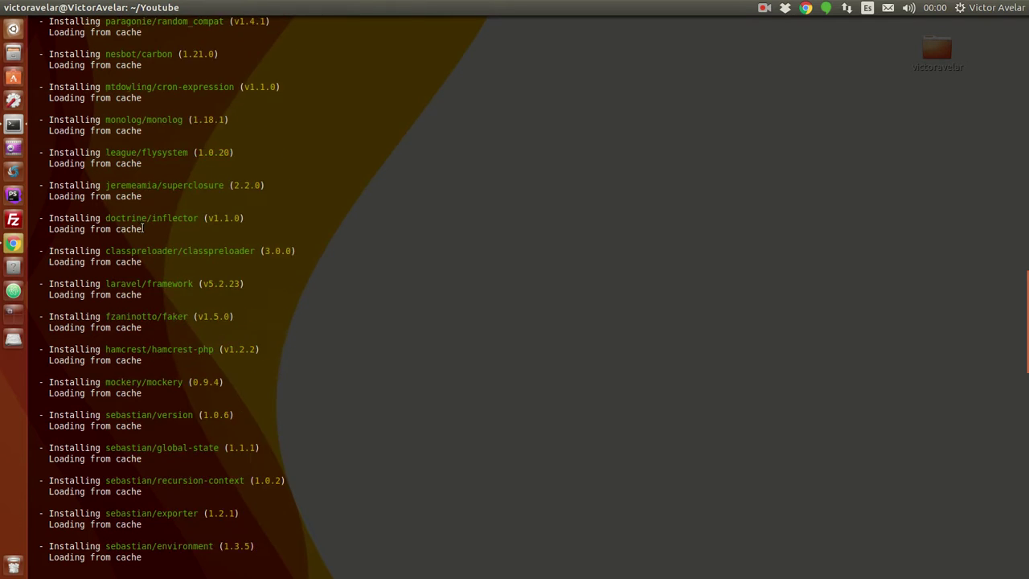
scroll(140, 232, down, 20)
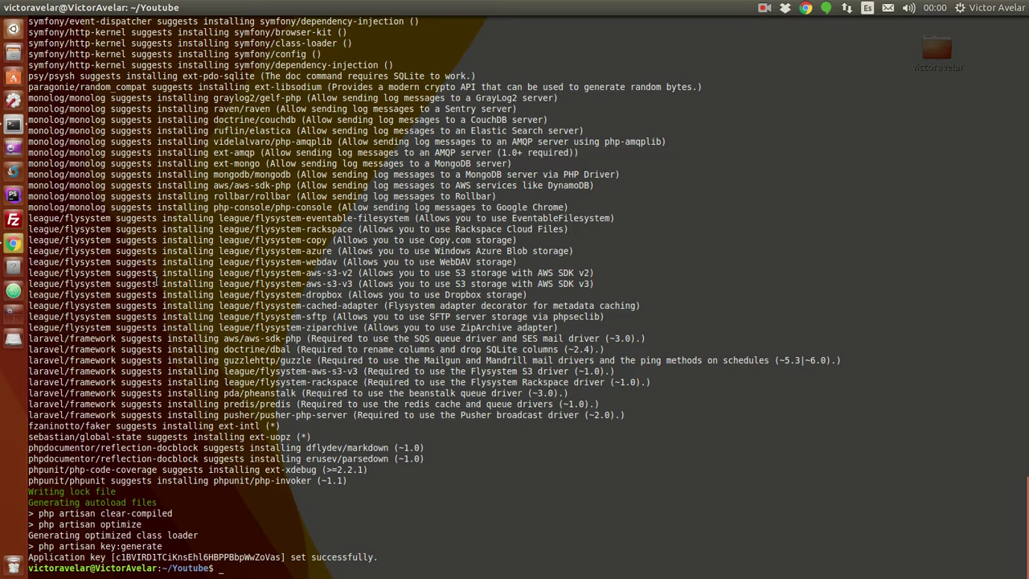
Clear the terminal and list the contents of the Youtube directory
text(clear)
key(Return)
text(ls)
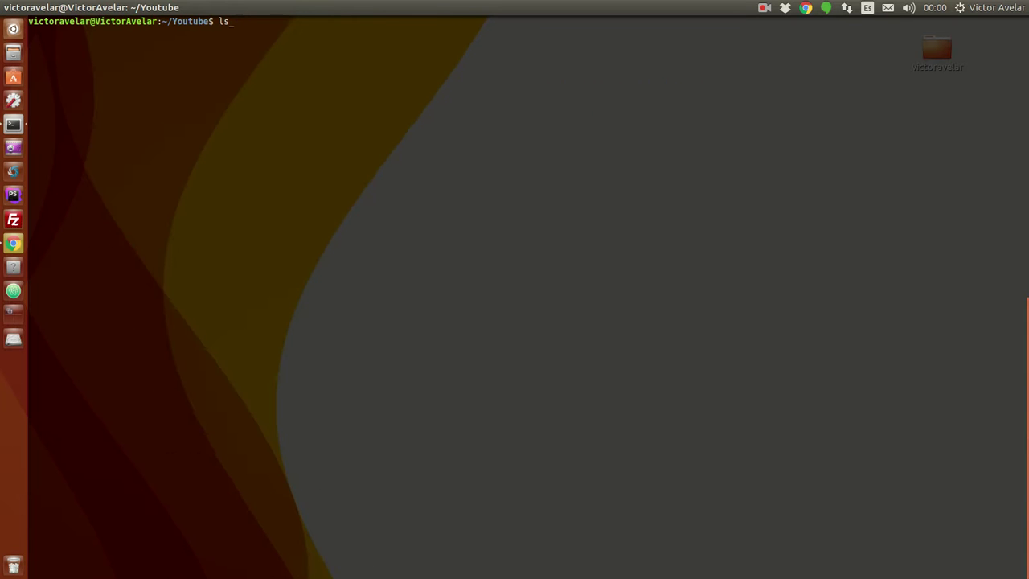
key(Return)
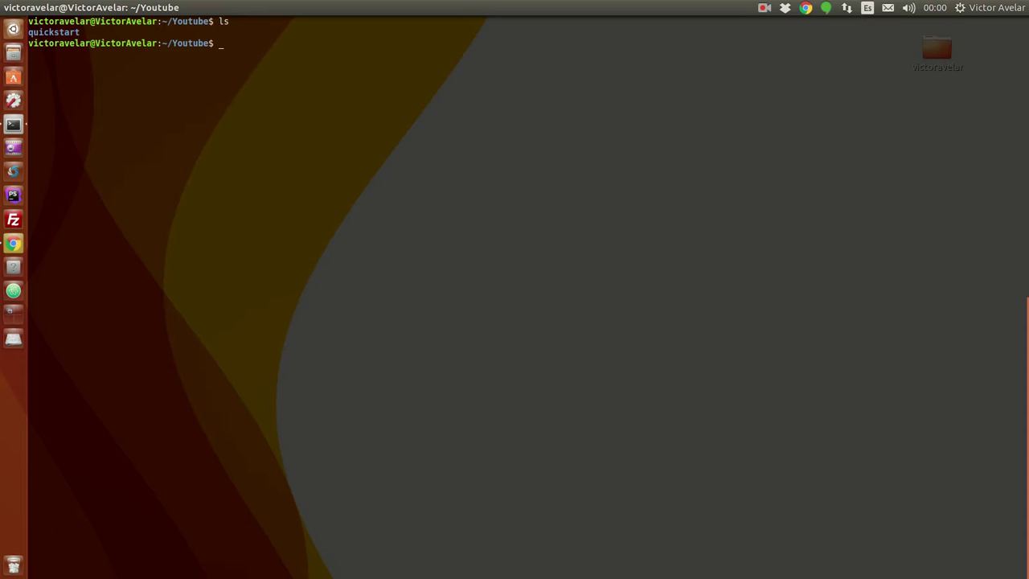
Change into the quickstart directory and list its files
text(cd)
text(qu)
key(Tab)
key(BackSpace)
key(BackSpace)
key(BackSpace)
key(BackSpace)
key(BackSpace)
key(BackSpace)
key(BackSpace)
key(BackSpace)
key(BackSpace)
key(BackSpace)
key(BackSpace)
text(qui)
key(Tab)
key(Return)
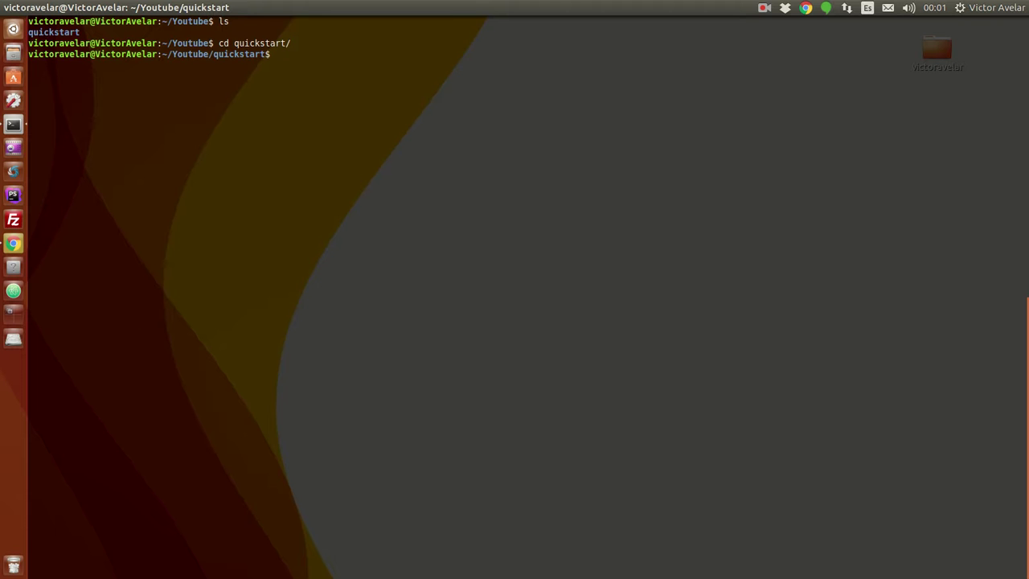
text(ls)
key(Return)
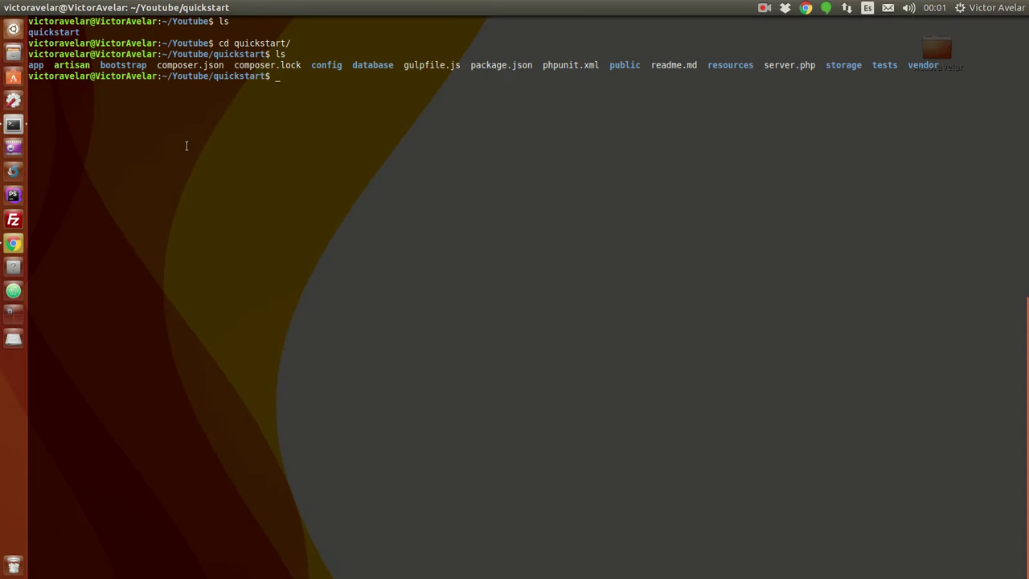
Open Youtube/quickstart in the file manager, show it in list view, and minimise the window
click(13, 52)
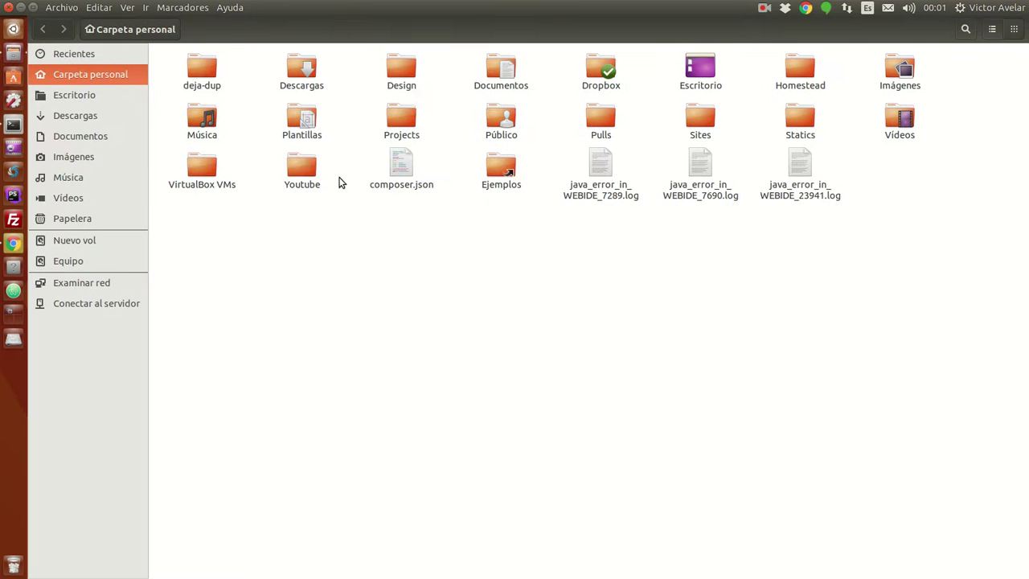
double_click(304, 165)
double_click(204, 90)
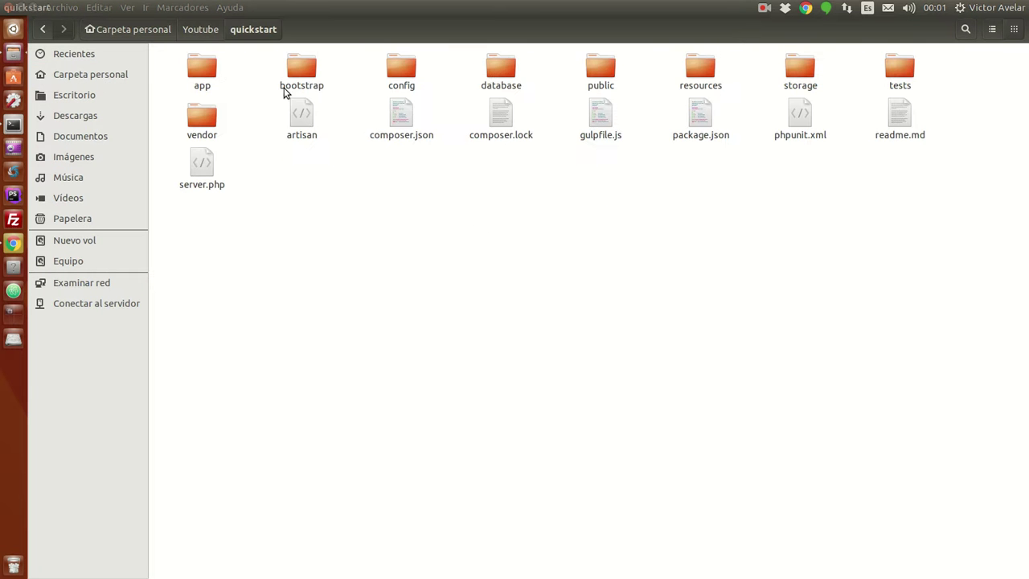
click(992, 29)
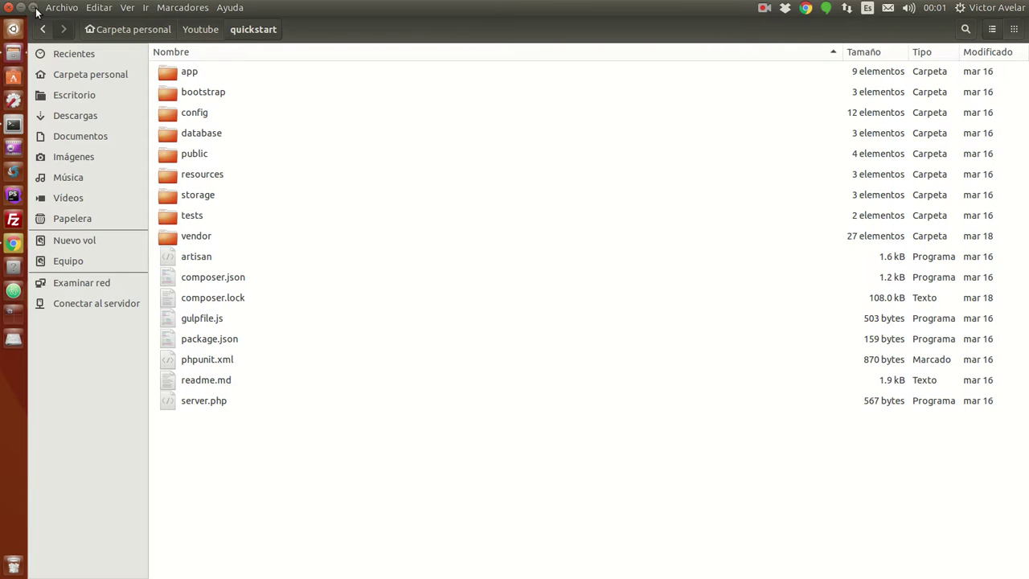
click(21, 8)
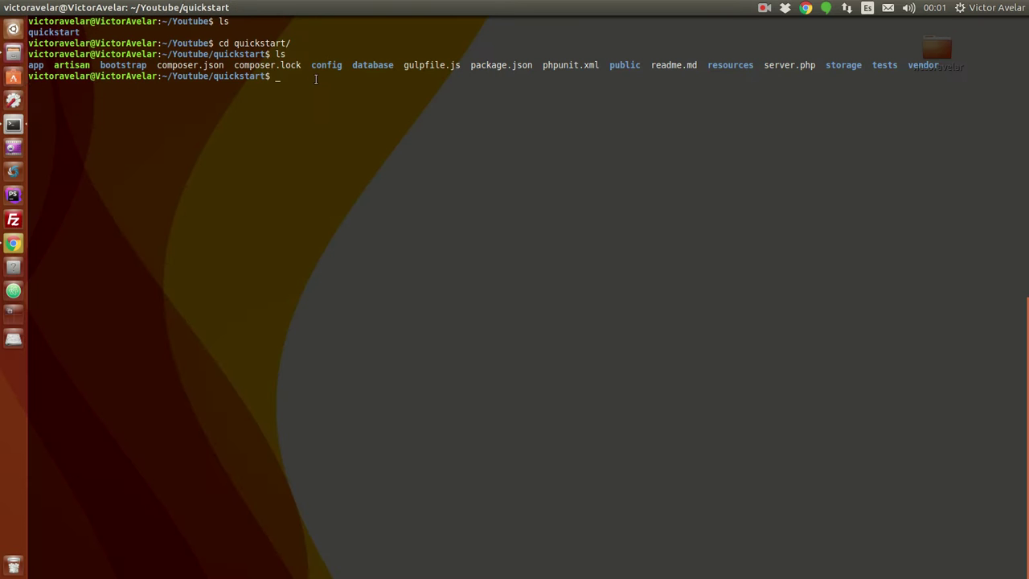
Clear the terminal and write php artisan make:migration create_tasks_table --create=tasks at the prompt without running it
text(clear)
key(Return)
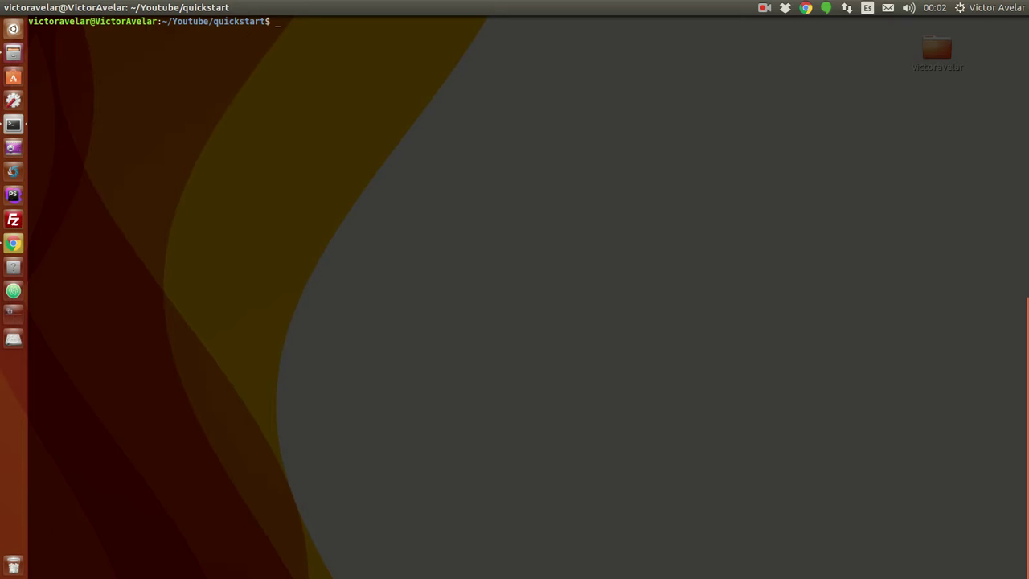
text(php artisan make:migration)
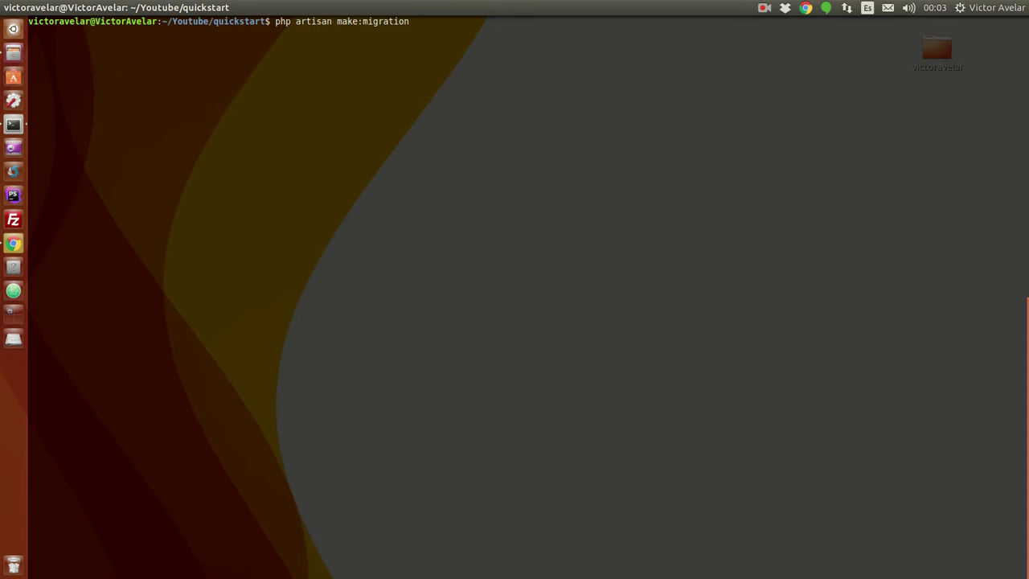
text(create_tasks__table)
text(--creat)
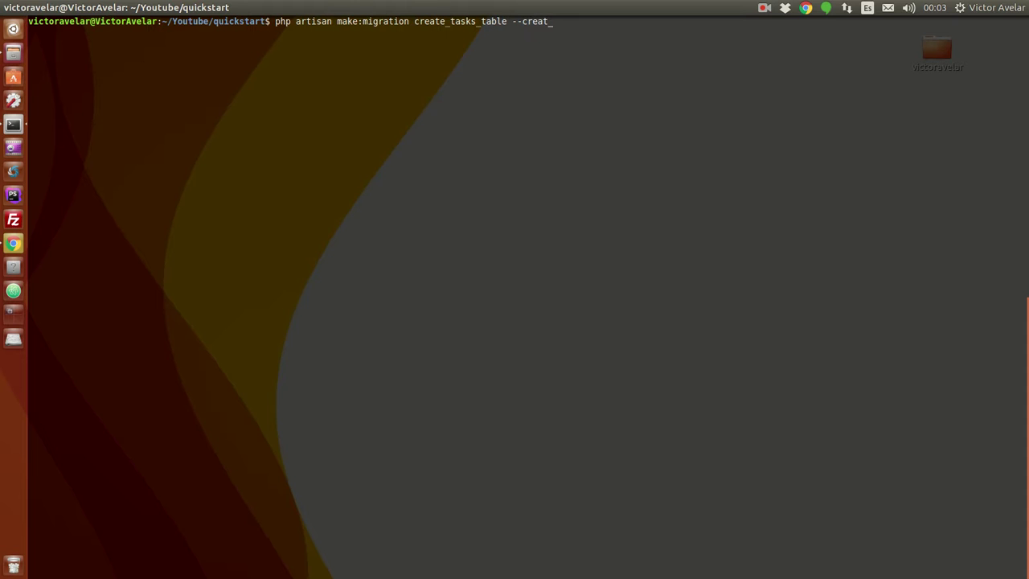
text(e=tasks)
Switch to the file manager and open the project's database/migrations folder to view the existing migrations
click(17, 56)
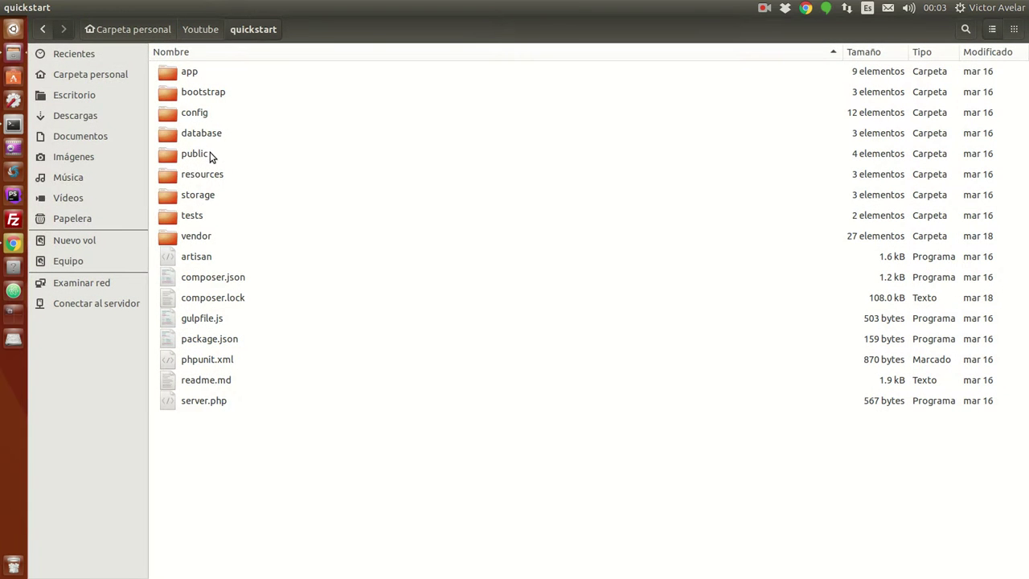
double_click(211, 135)
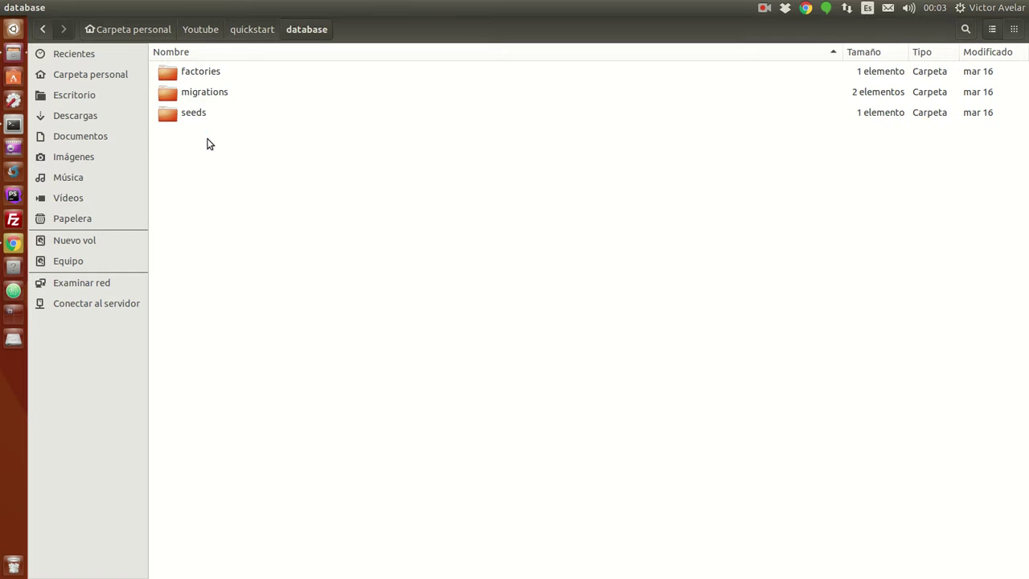
double_click(215, 94)
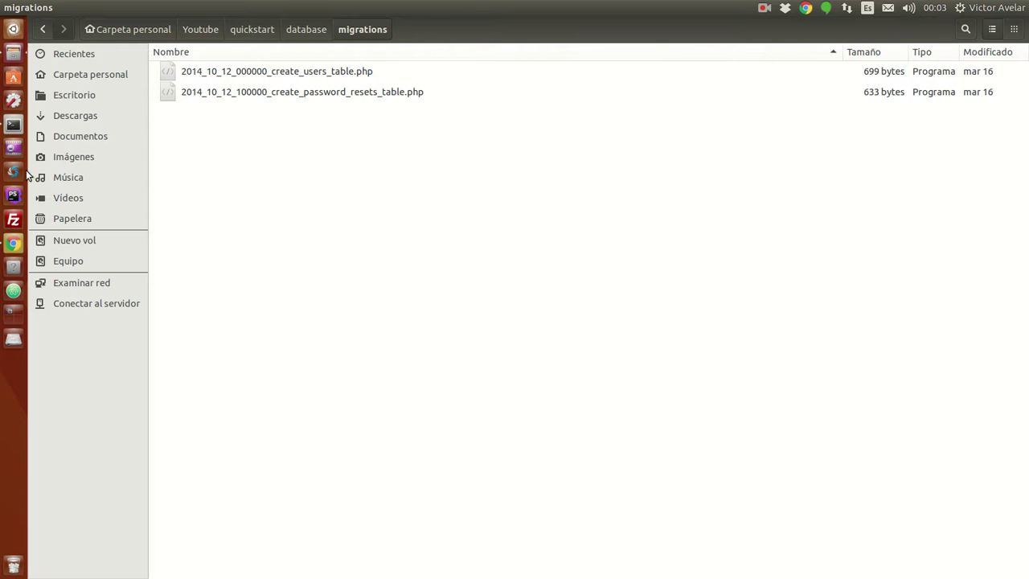
Return to the terminal, run the prepared make:migration command, and minimise the terminal and file manager windows
click(14, 126)
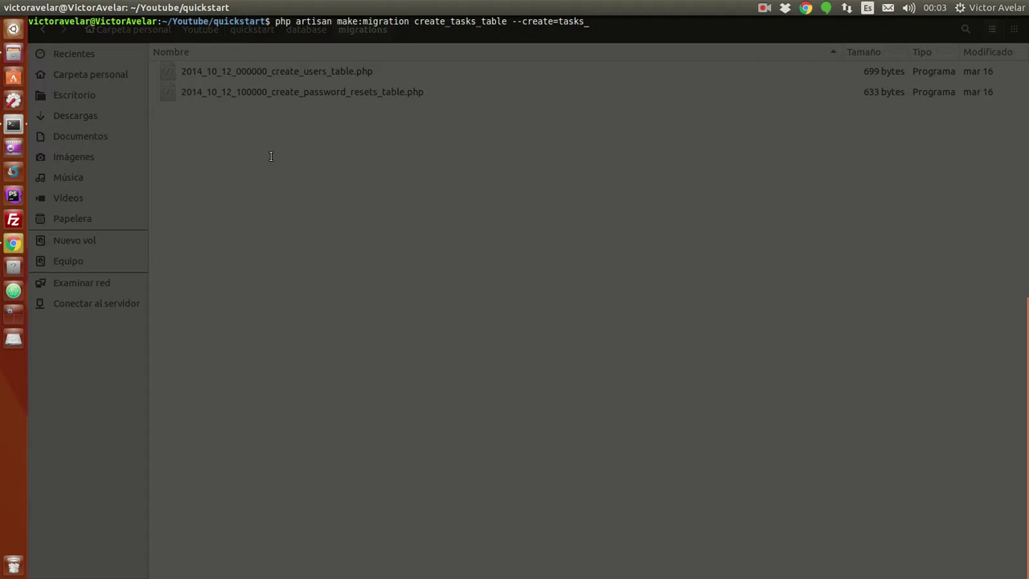
key(Return)
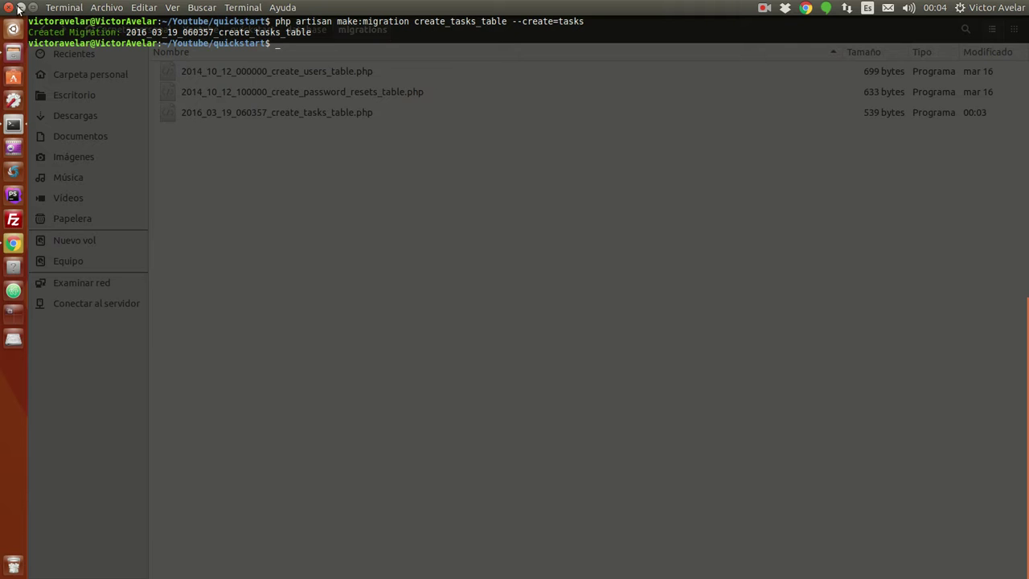
click(19, 7)
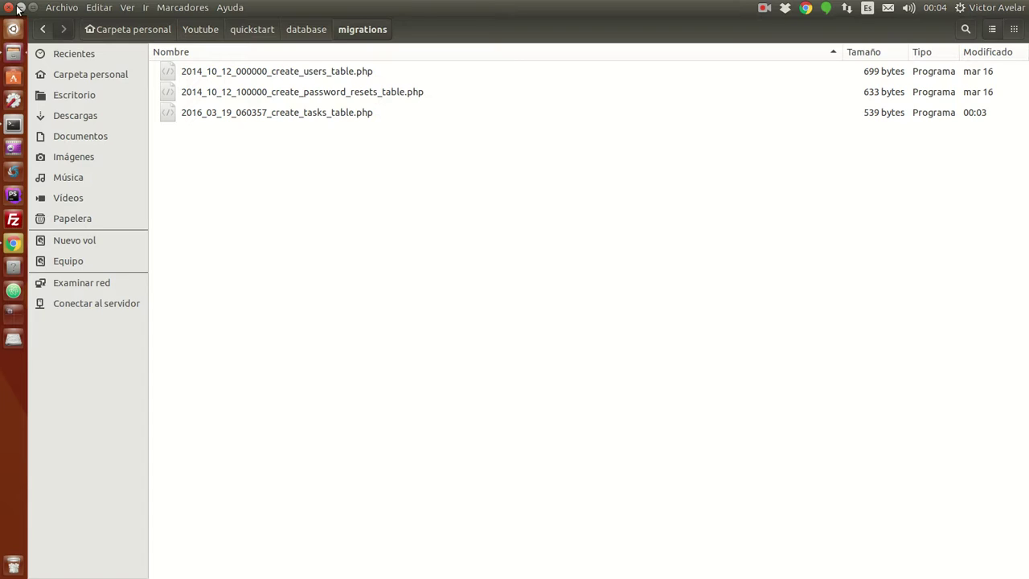
click(23, 7)
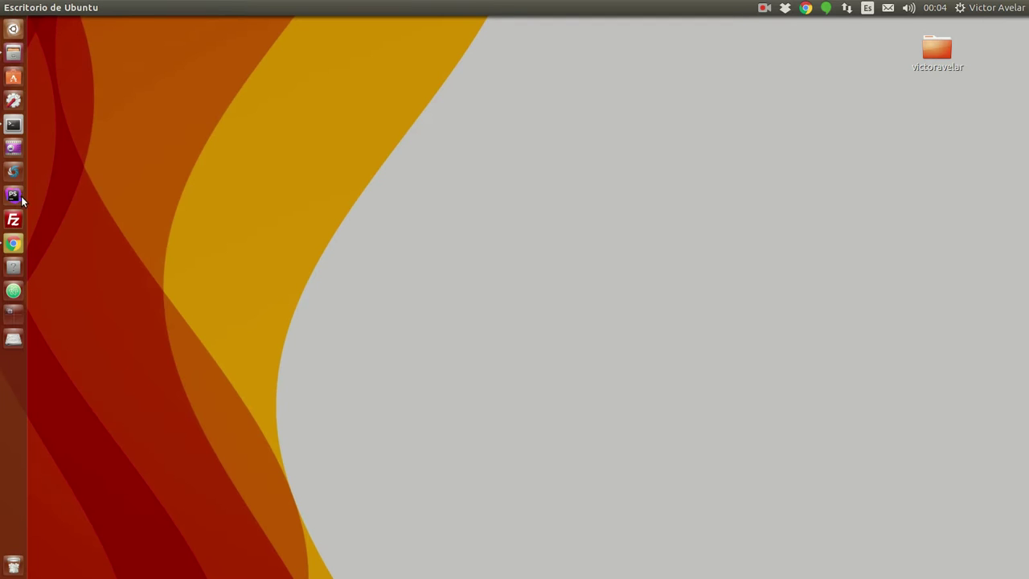